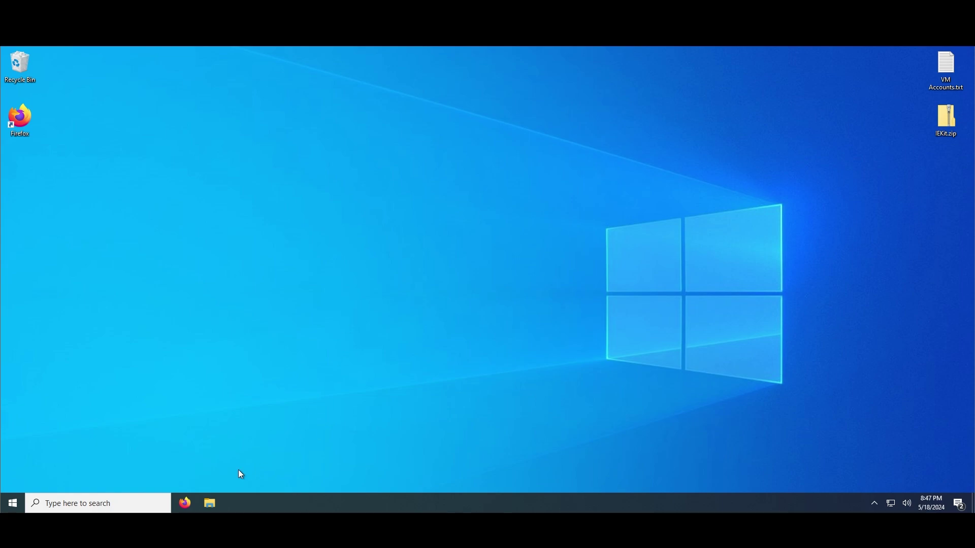
# - Search for Internet Explorer, then move IEKit.zip to the middle of the desktop
pyautogui.click(132, 499)
pyautogui.write('intern')
pyautogui.moveTo(937, 136); pyautogui.dragTo(396, 244)
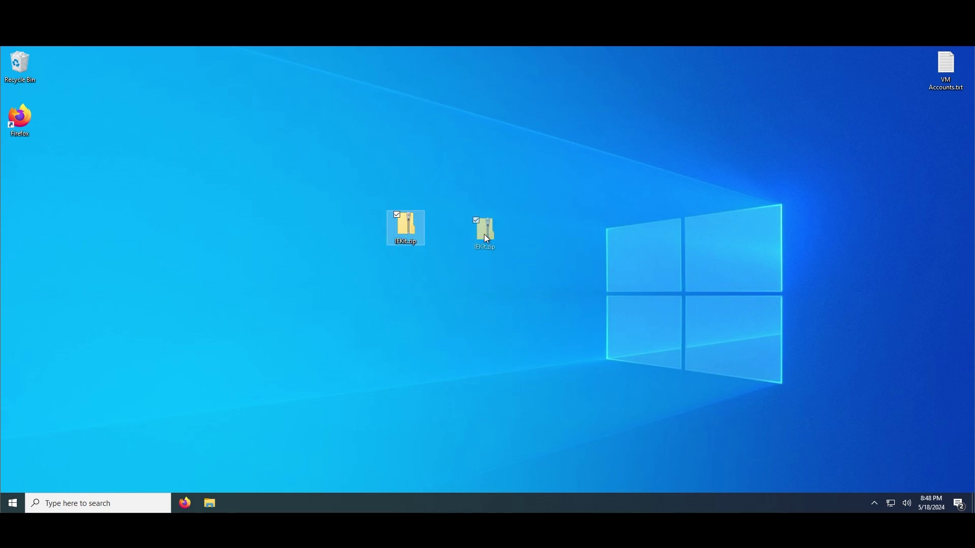
pyautogui.moveTo(486, 238); pyautogui.dragTo(488, 240)
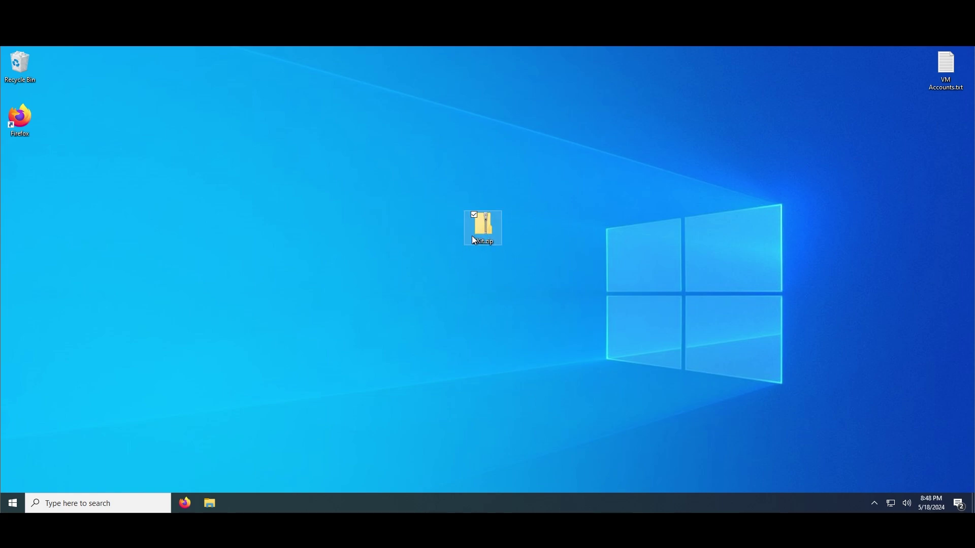
# - Extract all of IEKit.zip into an IEKit folder on the desktop
pyautogui.rightClick(488, 229)
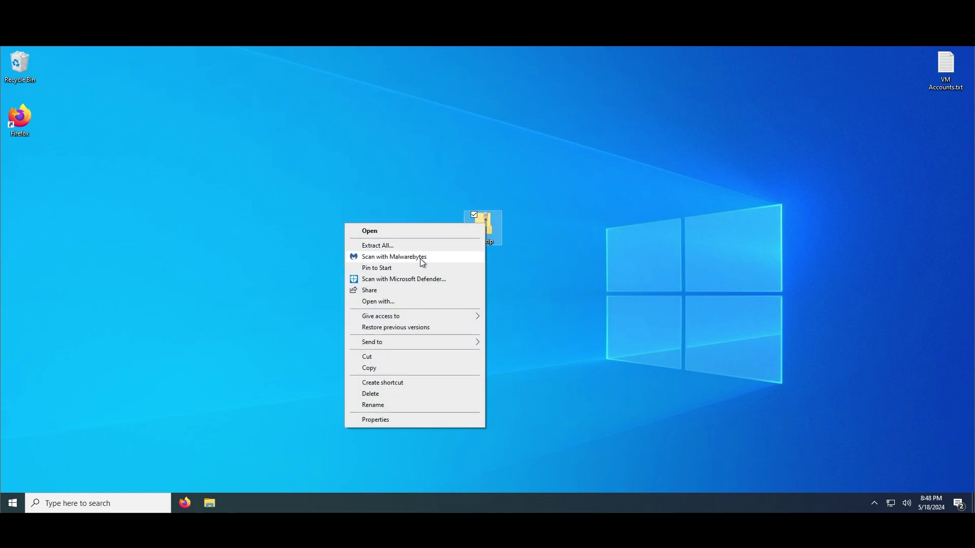
pyautogui.click(391, 247)
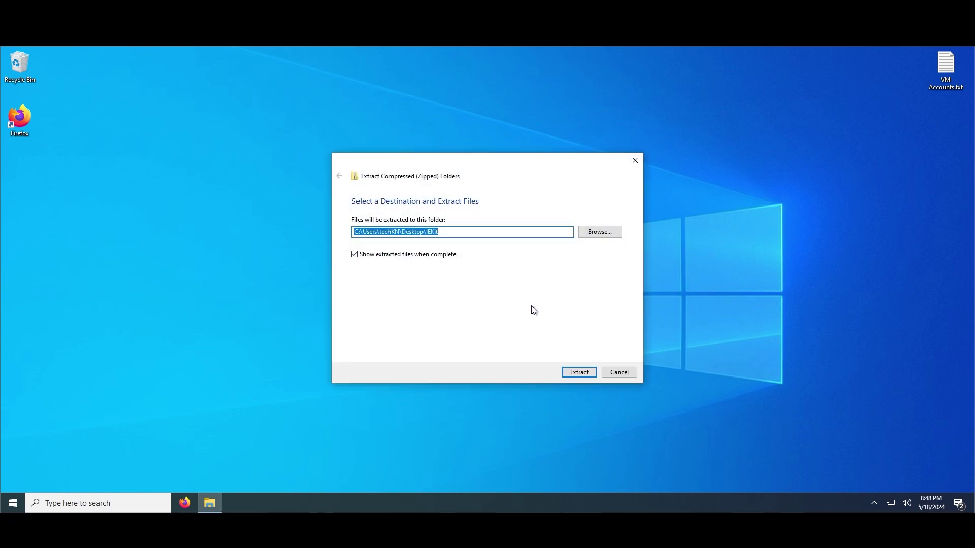
pyautogui.click(579, 373)
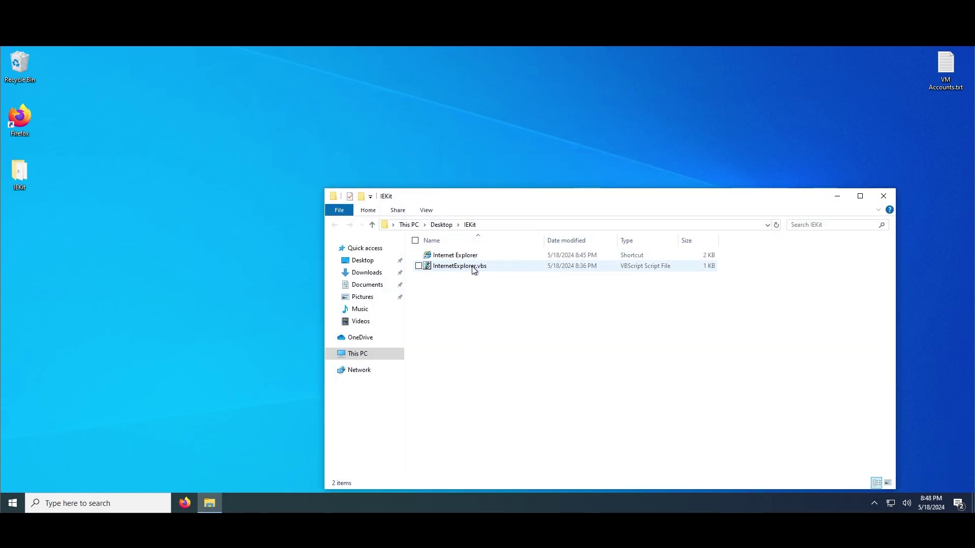
pyautogui.moveTo(459, 266)
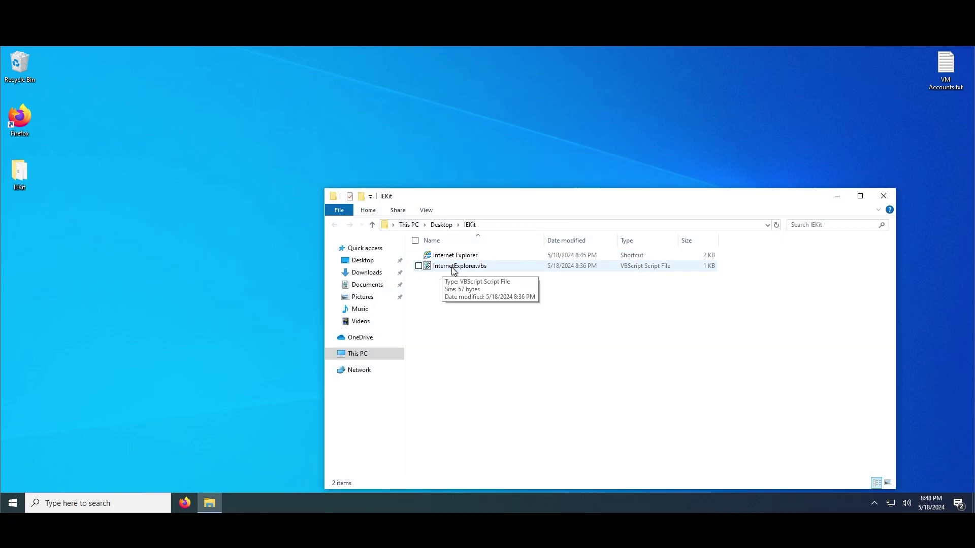
# - Open a second Explorer window at This PC > Local Disk (C:) > Program Files (x86)
pyautogui.doubleClick(479, 267)
pyautogui.moveTo(450, 200); pyautogui.dragTo(669, 185)
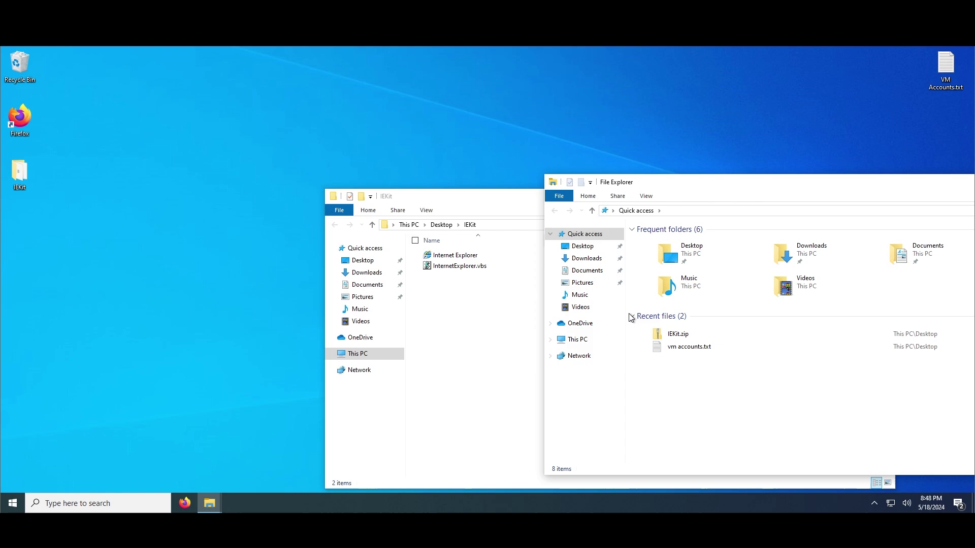
pyautogui.click(581, 344)
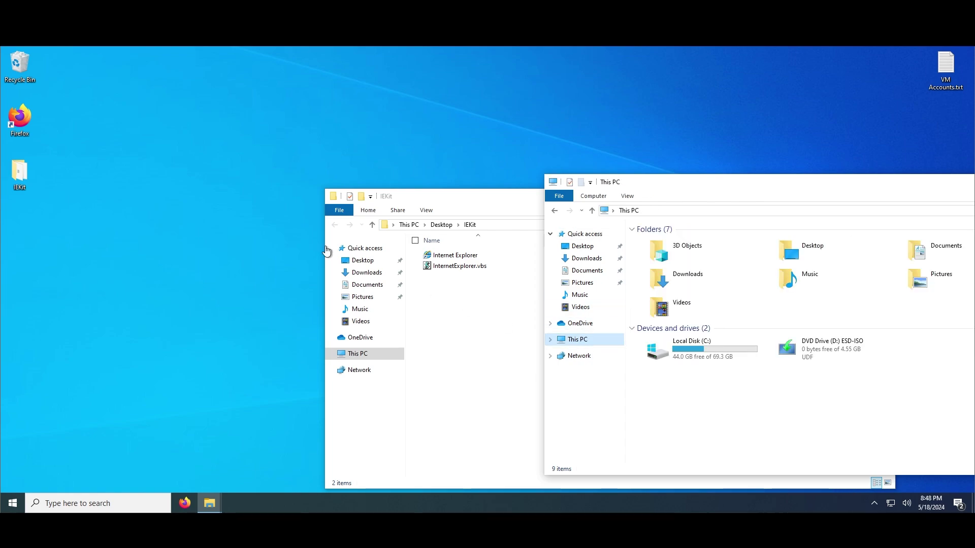
pyautogui.doubleClick(712, 354)
pyautogui.doubleClick(668, 262)
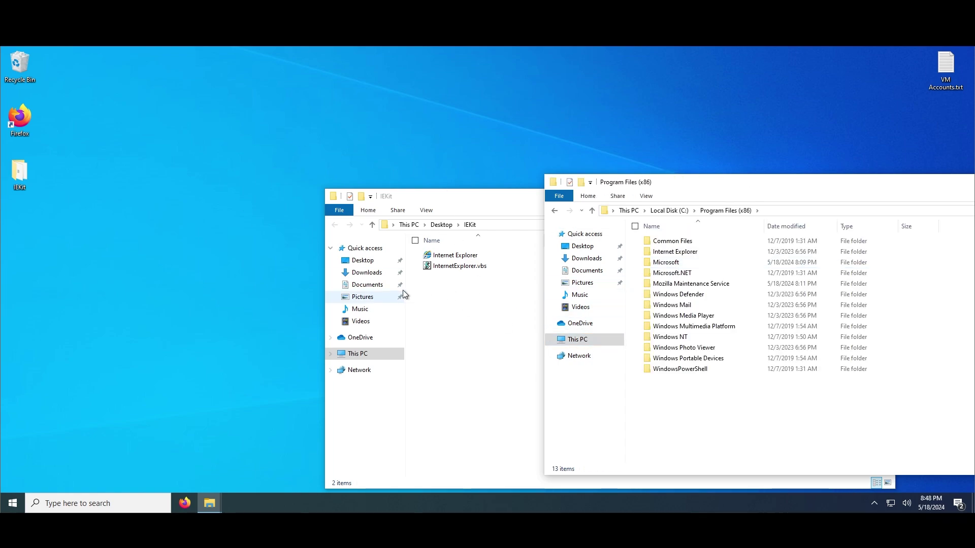
# - Move InternetExplorer.vbs into Program Files (x86), put the shortcut on the desktop, and close the IEKit window
pyautogui.moveTo(480, 266); pyautogui.dragTo(728, 425)
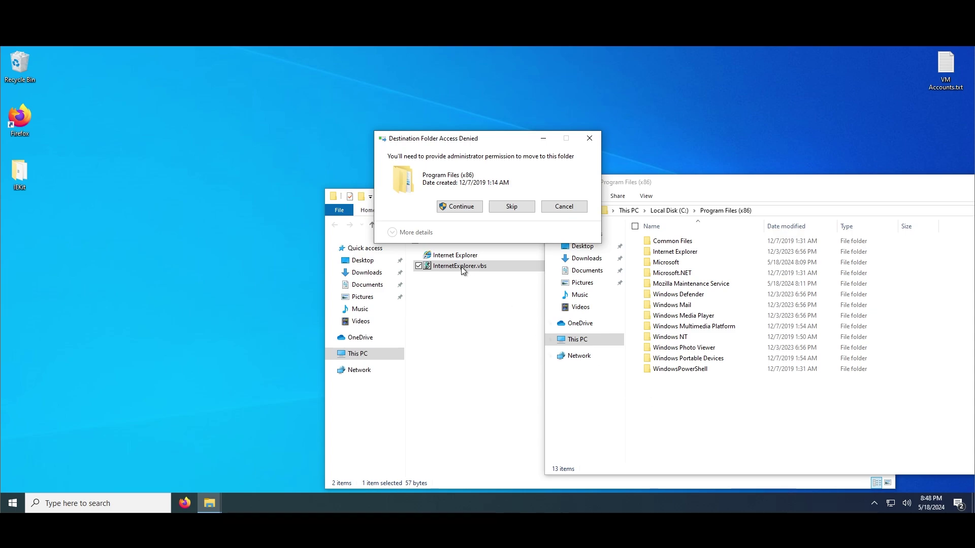
pyautogui.click(449, 211)
pyautogui.moveTo(442, 255)
pyautogui.mouseDown()
pyautogui.moveTo(190, 224)
pyautogui.moveTo(196, 199)
pyautogui.mouseUp()
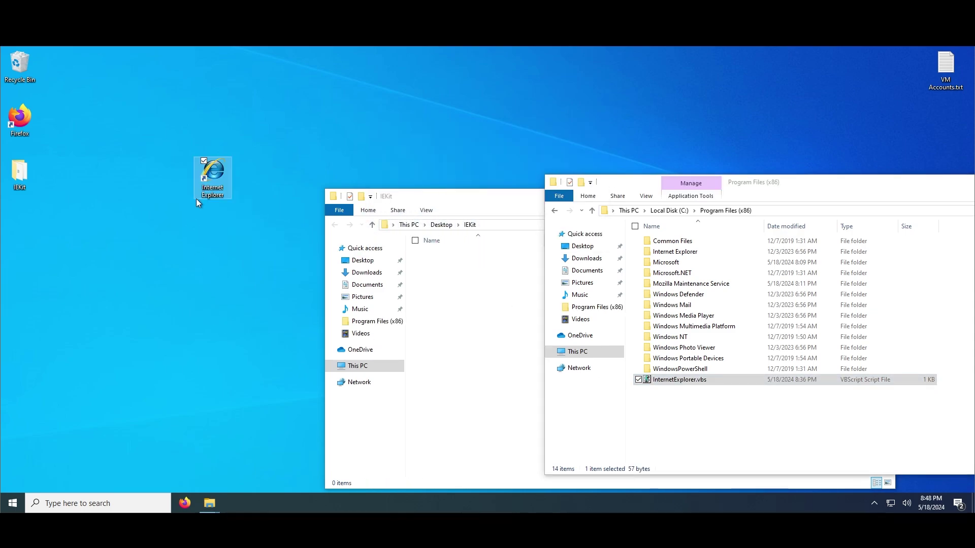
pyautogui.moveTo(423, 194); pyautogui.dragTo(310, 215)
pyautogui.click(772, 223)
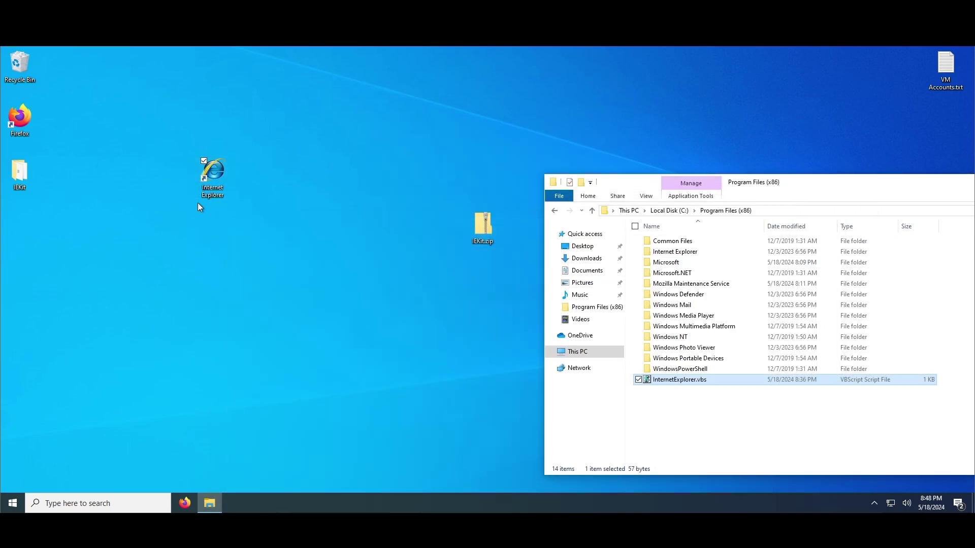
# - Show the Internet Explorer shortcut's properties with its Target path highlighted
pyautogui.rightClick(226, 233)
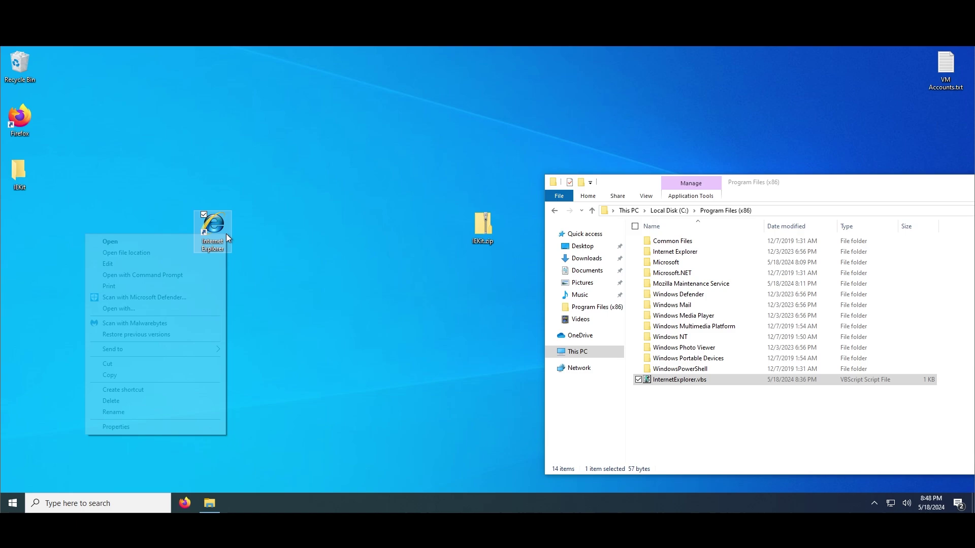
pyautogui.click(178, 428)
pyautogui.click(287, 322)
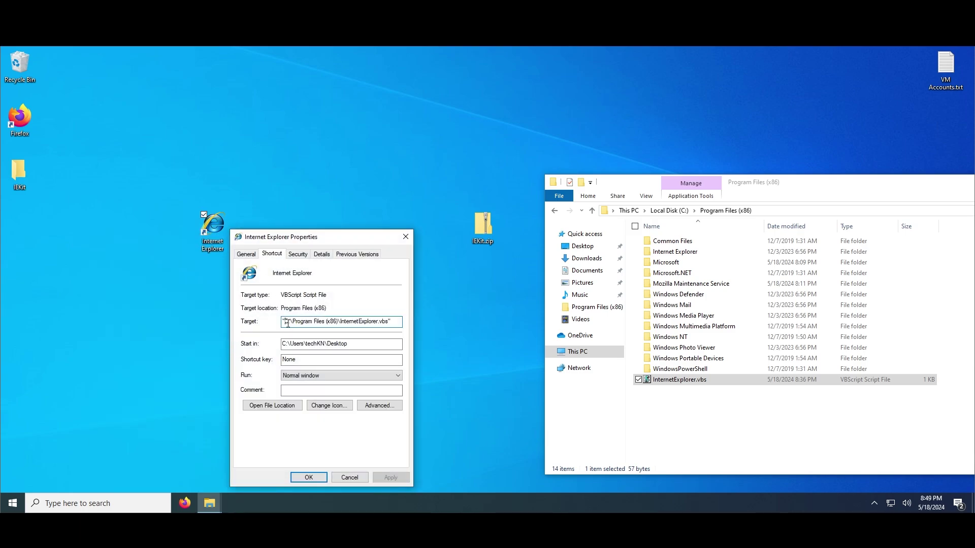
pyautogui.moveTo(287, 323); pyautogui.dragTo(388, 323)
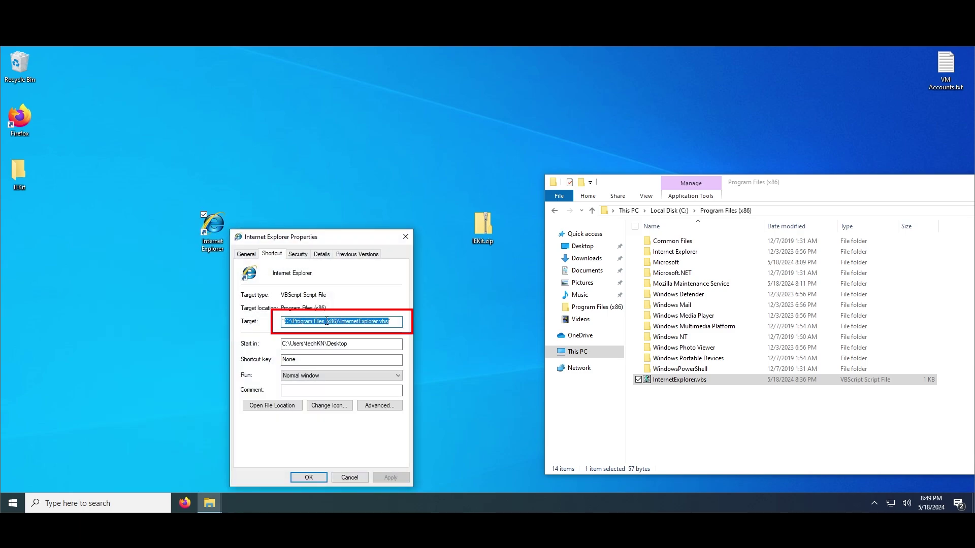
# - Show InternetExplorer.vbs properties with its full path highlighted on the Security tab
pyautogui.click(680, 410)
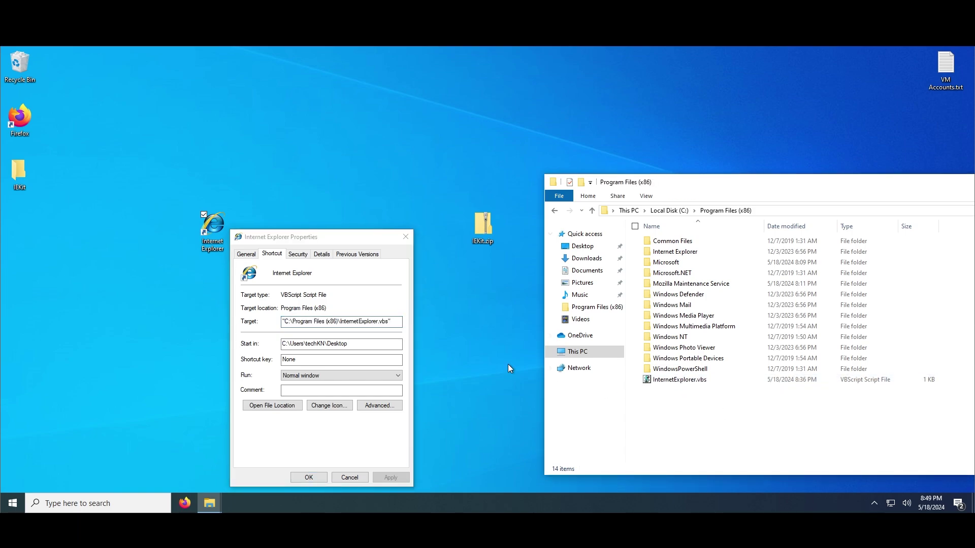
pyautogui.rightClick(703, 383)
pyautogui.click(645, 374)
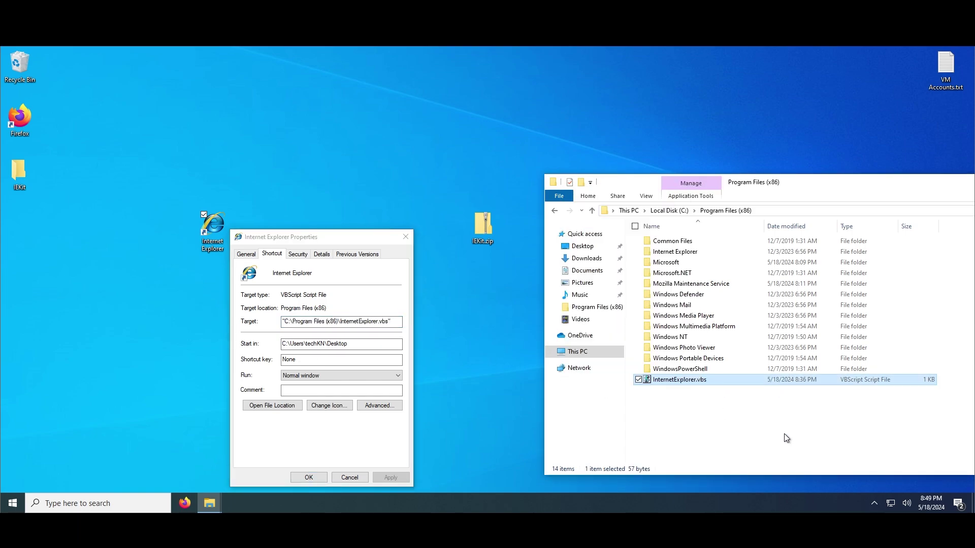
pyautogui.rightClick(686, 381)
pyautogui.click(655, 374)
pyautogui.click(614, 234)
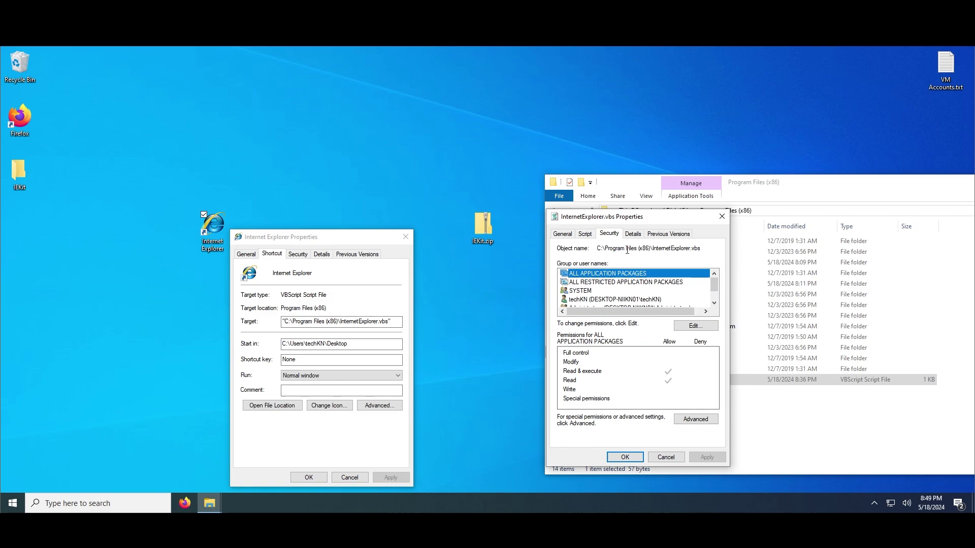
pyautogui.click(626, 249)
pyautogui.moveTo(598, 249); pyautogui.dragTo(700, 249)
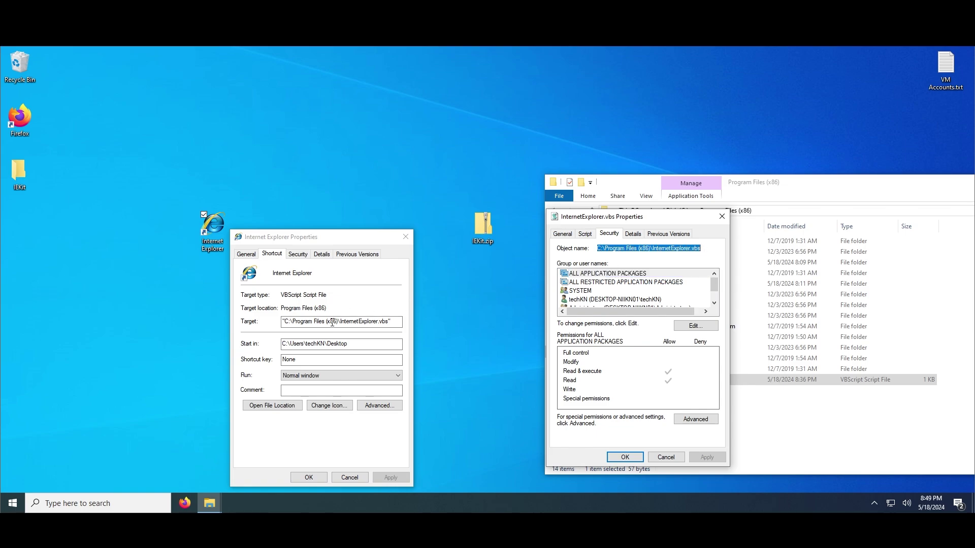
# - Compare the shortcut target against the script path, then close the shortcut's properties
pyautogui.moveTo(282, 322); pyautogui.dragTo(394, 323)
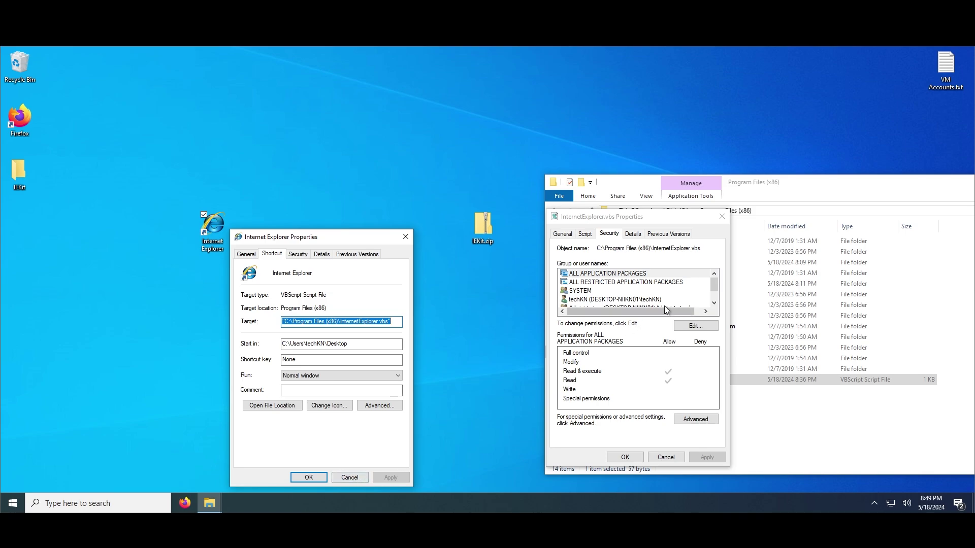
pyautogui.click(349, 477)
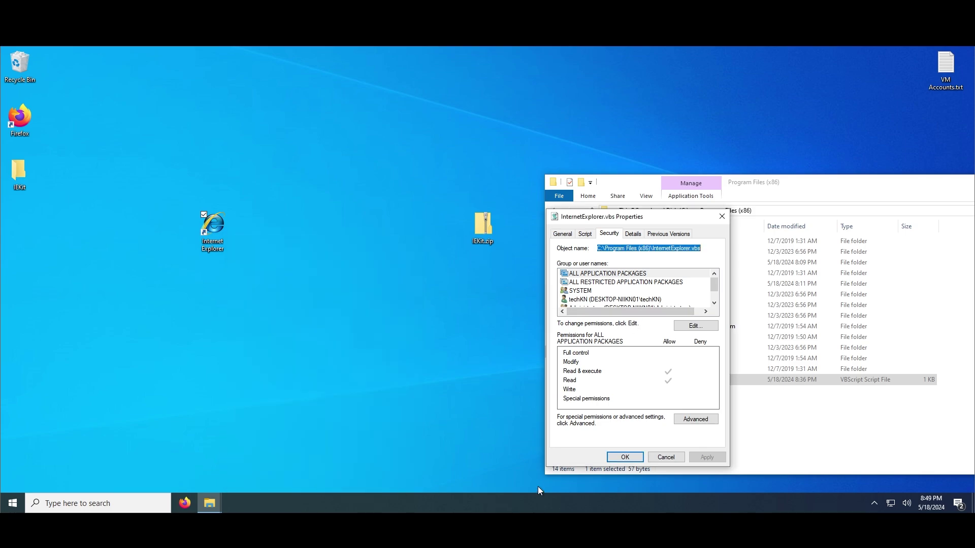
pyautogui.click(672, 402)
# - Open InternetExplorer.vbs in Notepad and select its CreateObject("InternetExplorer.Application").Visible=true line
pyautogui.rightClick(681, 384)
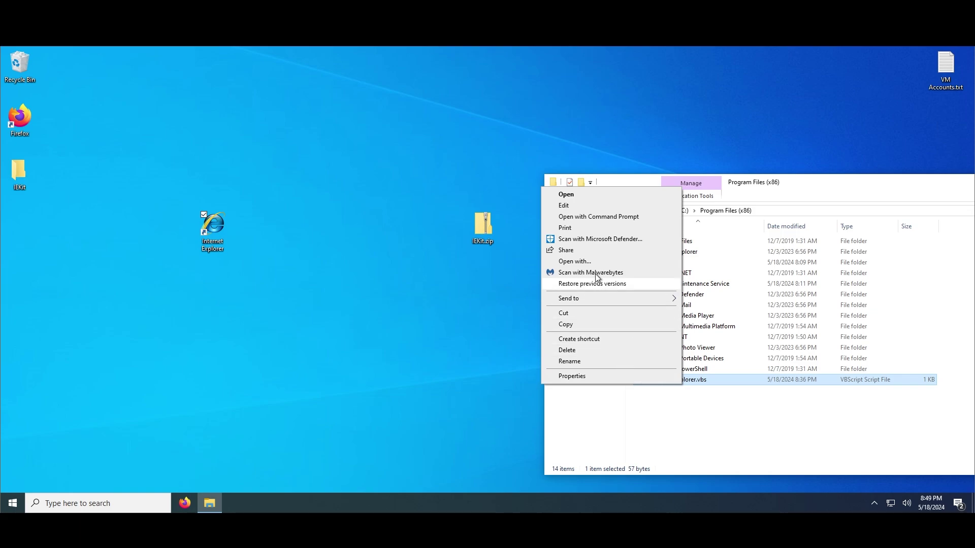
pyautogui.click(567, 208)
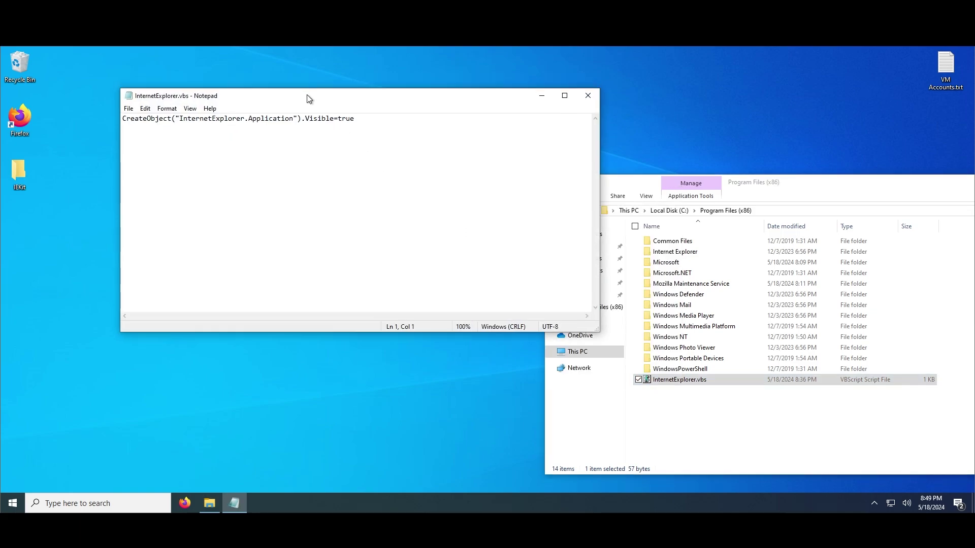
pyautogui.moveTo(311, 98); pyautogui.dragTo(480, 136)
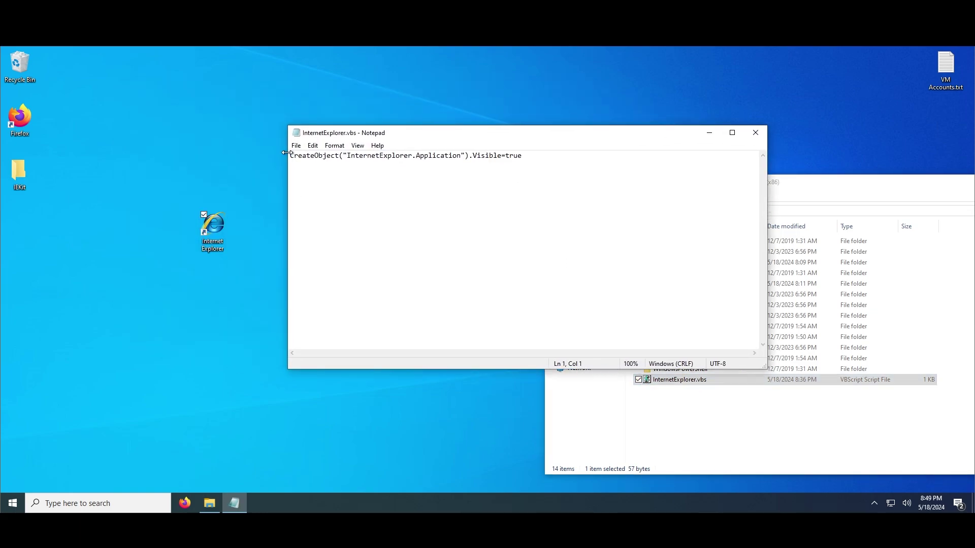
pyautogui.moveTo(290, 155); pyautogui.dragTo(520, 156)
pyautogui.click(523, 156)
pyautogui.hotkey('ctrl', 'a')
# - Launch Internet Explorer from the shortcut, try loading google.com, then close Edge and Internet Explorer
pyautogui.doubleClick(210, 238)
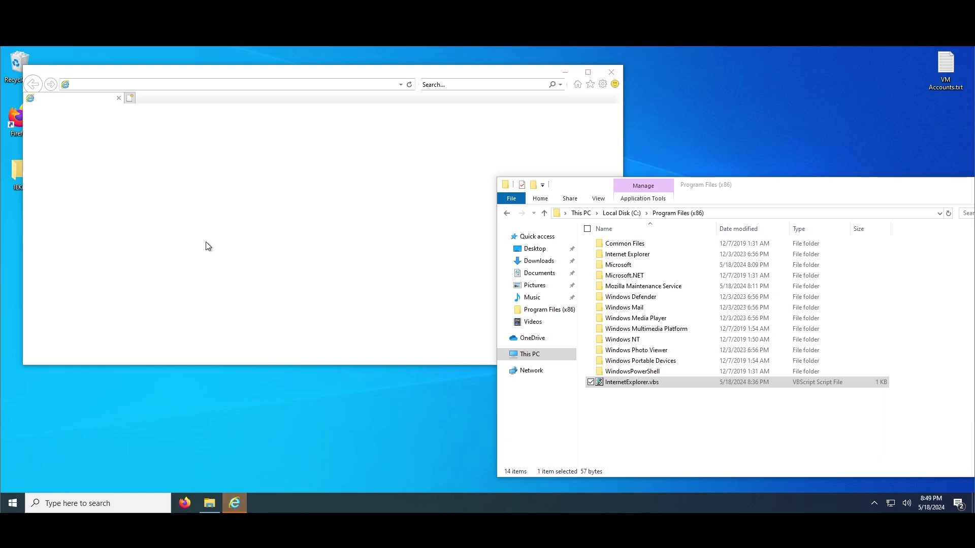
pyautogui.click(163, 85)
pyautogui.write('oogle')
pyautogui.press('Return')
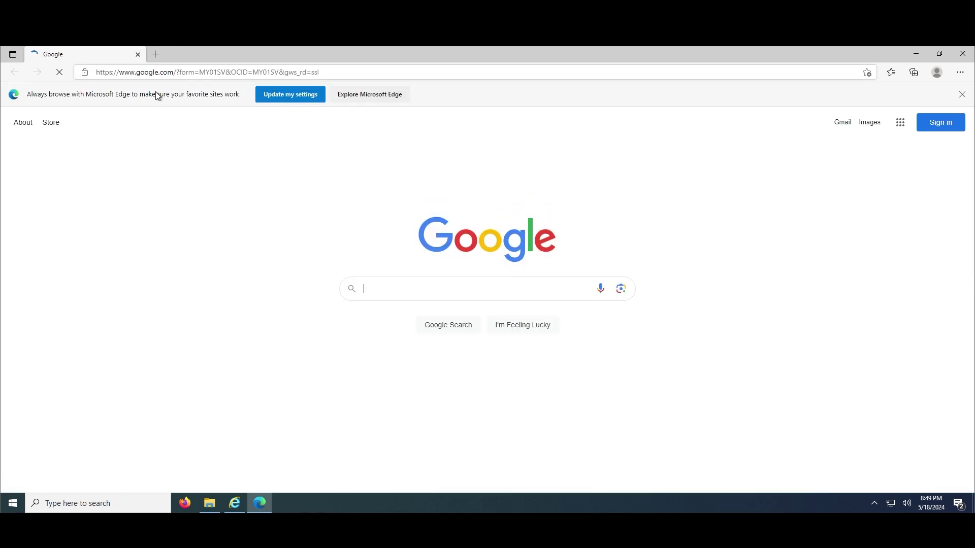
pyautogui.click(137, 54)
pyautogui.moveTo(262, 102); pyautogui.dragTo(298, 105)
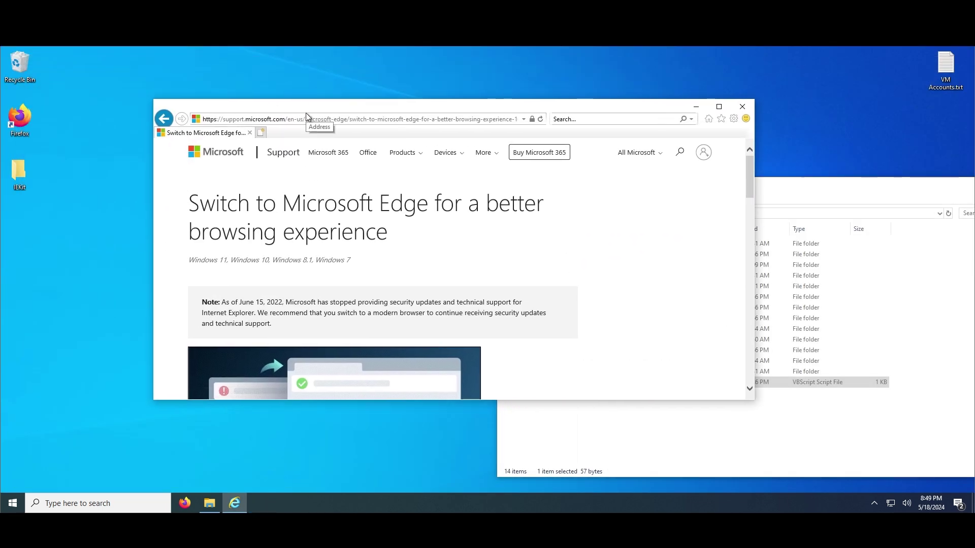
pyautogui.click(742, 107)
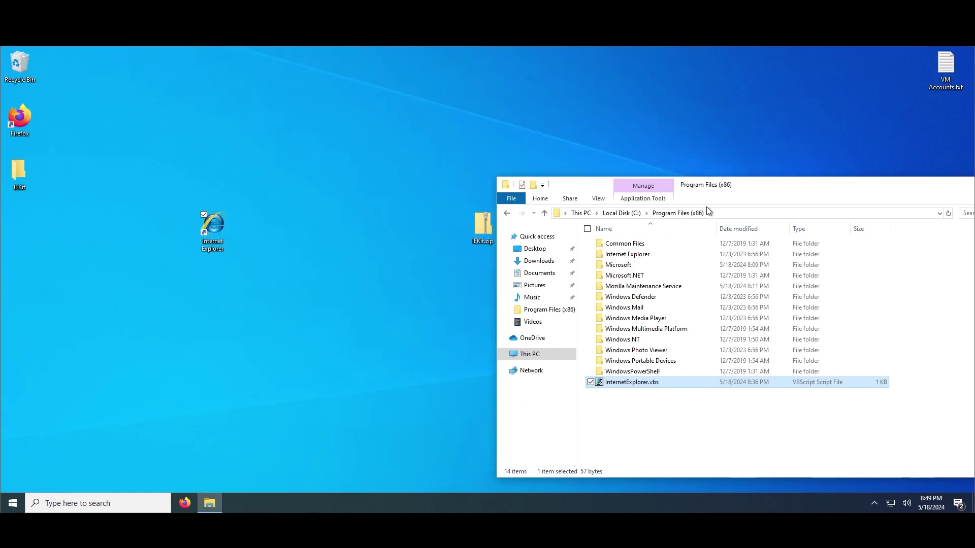
# - Close the Program Files (x86) window and clear the desktop selection
pyautogui.moveTo(710, 189); pyautogui.dragTo(561, 181)
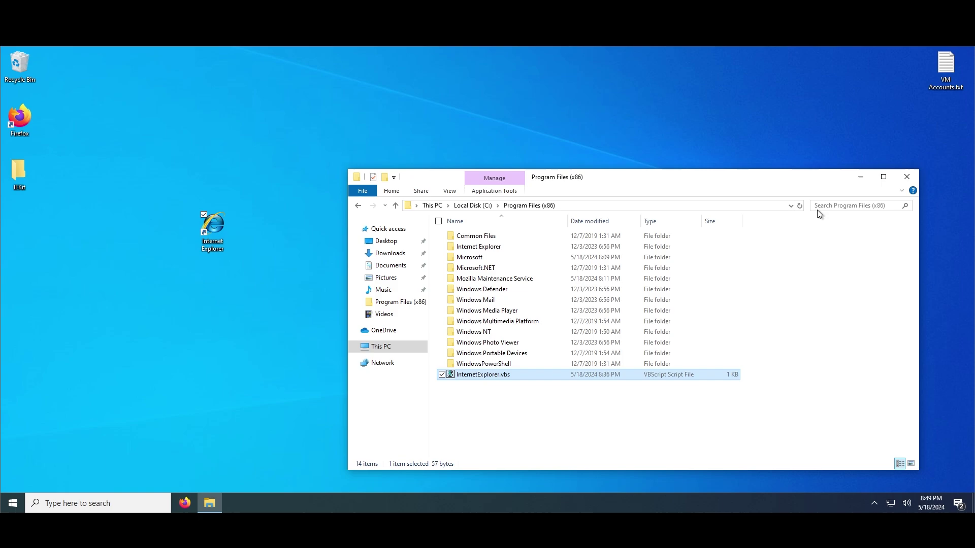
pyautogui.click(906, 179)
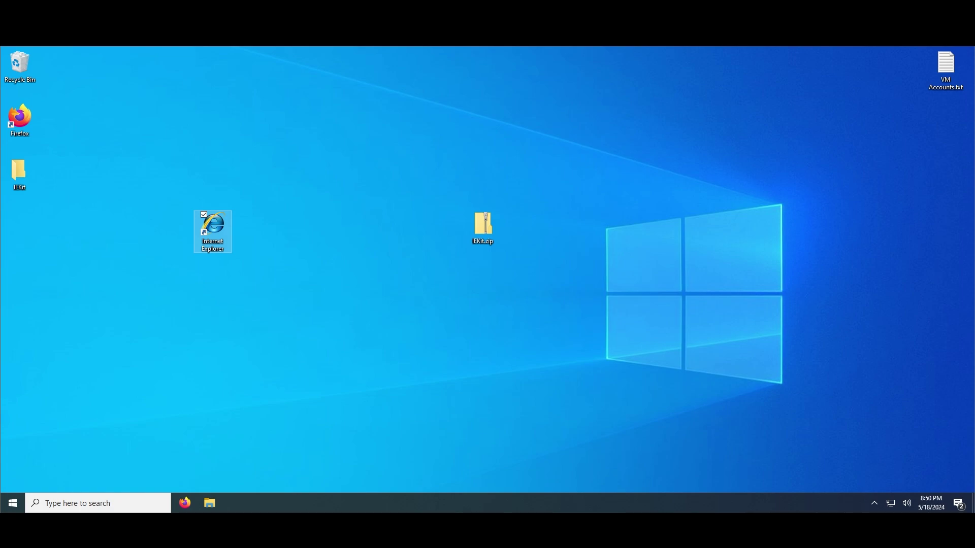
pyautogui.click(385, 391)
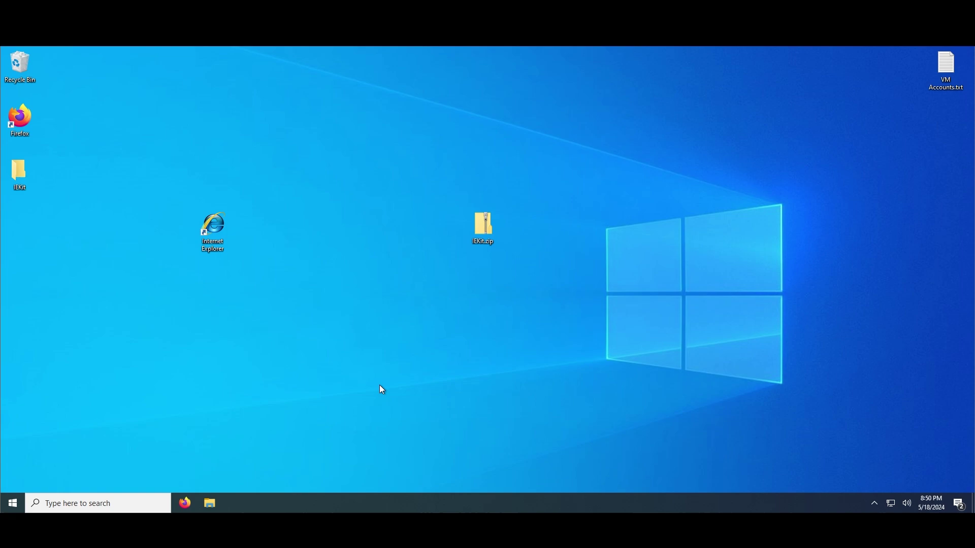
# - Run regedit from the Run prompt and approve the administrator request
pyautogui.press('super+r')
pyautogui.write('reg')
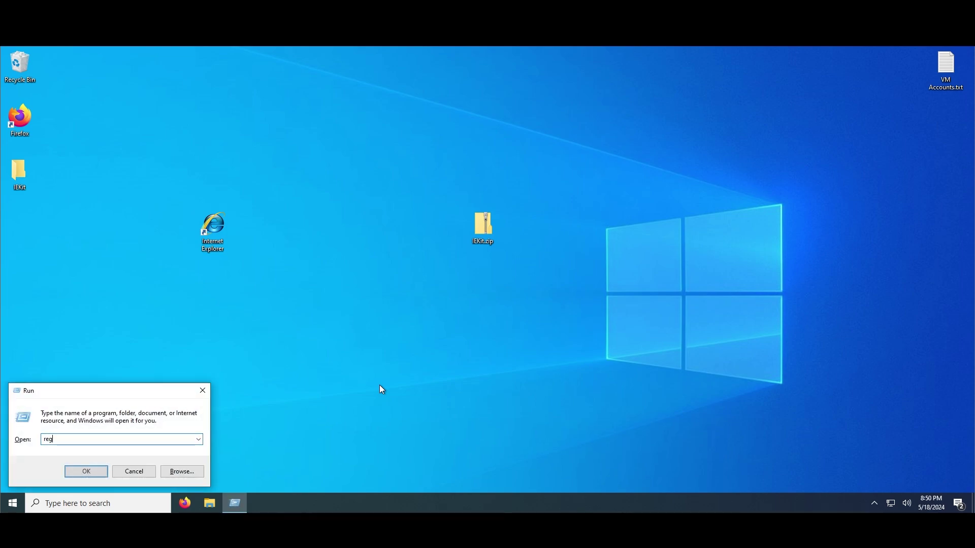
pyautogui.write('edit')
pyautogui.press('Return')
pyautogui.click(435, 337)
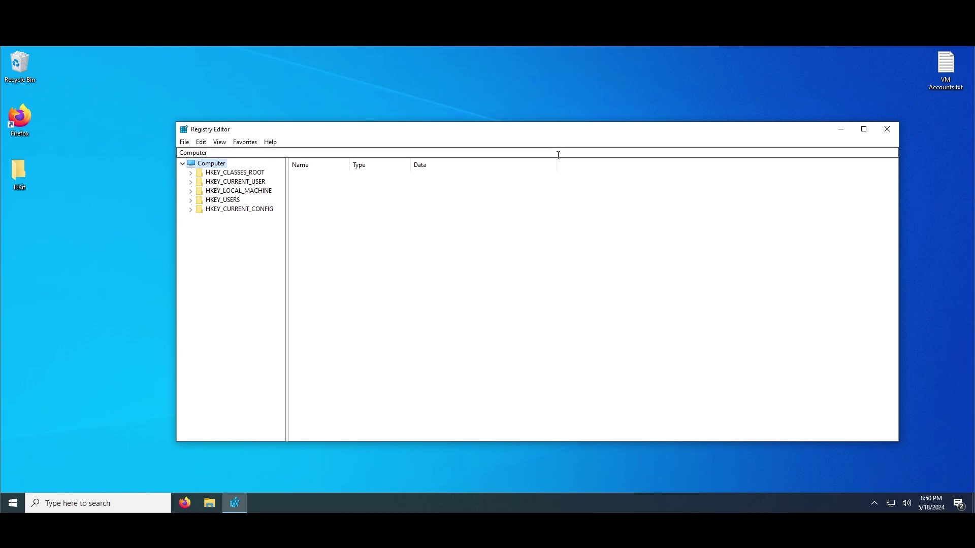
pyautogui.moveTo(379, 135); pyautogui.dragTo(293, 126)
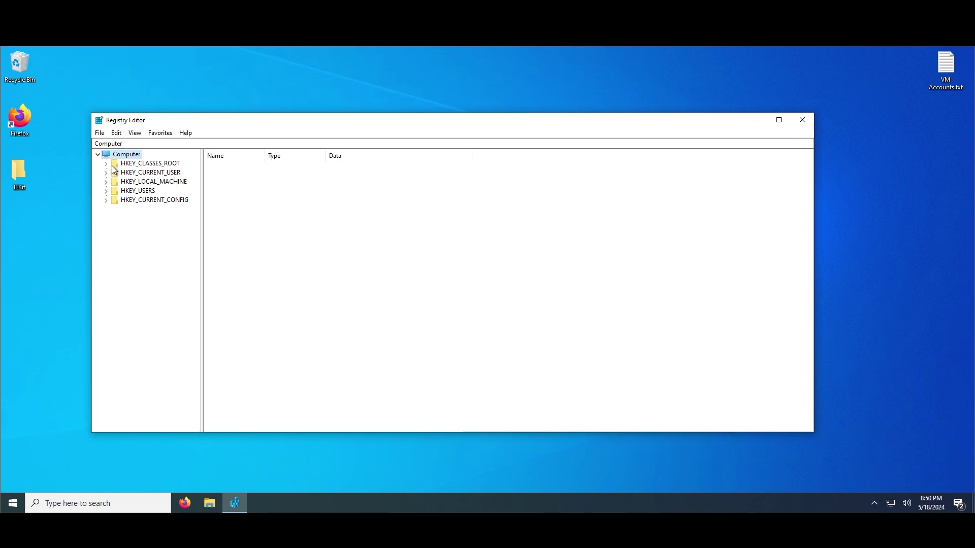
# - Expand HKLM > SOFTWARE > Microsoft > Windows > CurrentVersion > Policies > Ext in the key tree
pyautogui.click(106, 182)
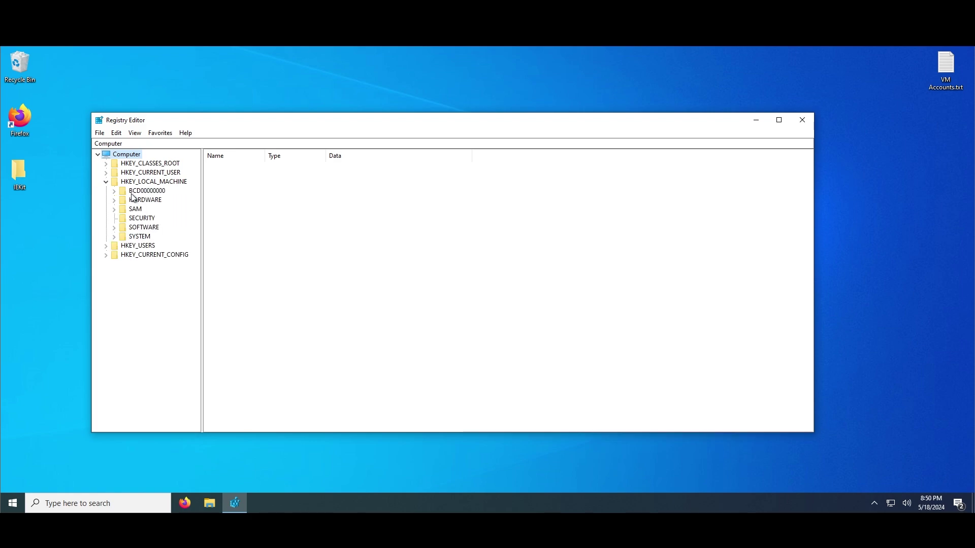
pyautogui.click(115, 228)
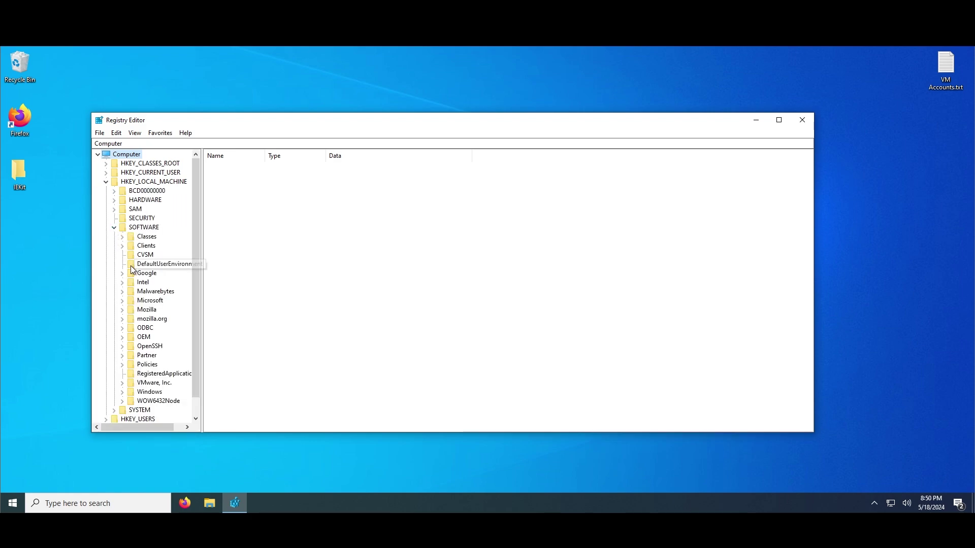
pyautogui.click(121, 301)
pyautogui.moveTo(196, 170); pyautogui.dragTo(206, 398)
pyautogui.scroll(-1, 206, 398)
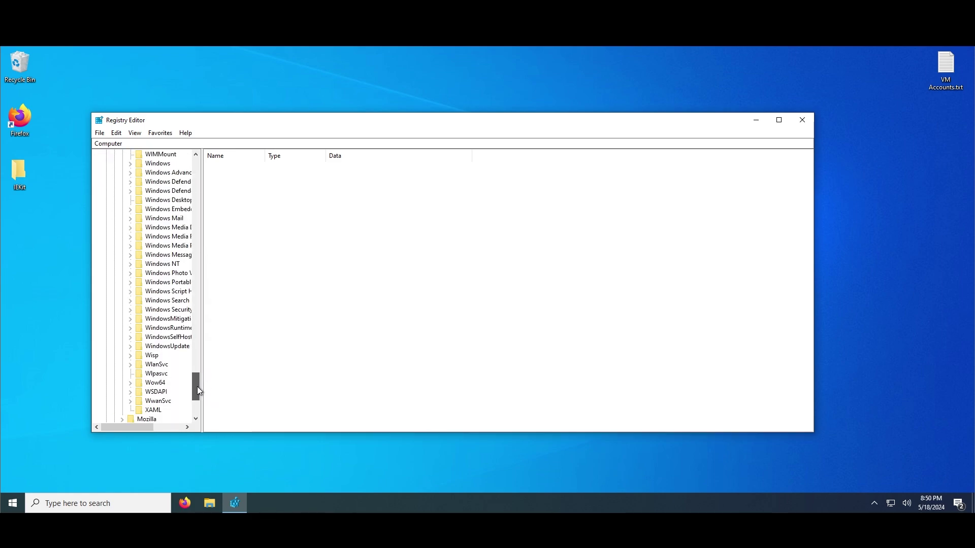
pyautogui.click(131, 163)
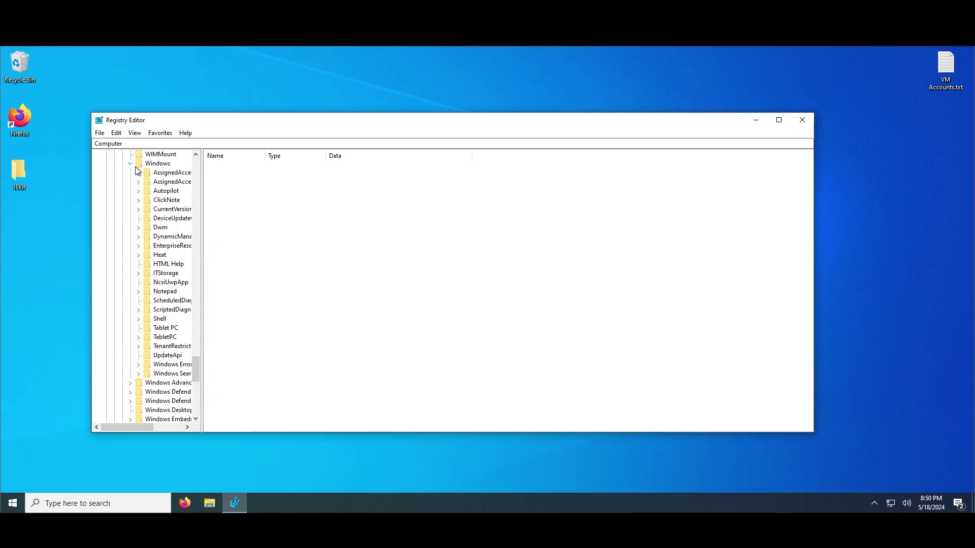
pyautogui.click(143, 208)
pyautogui.scroll(-15, 152, 259)
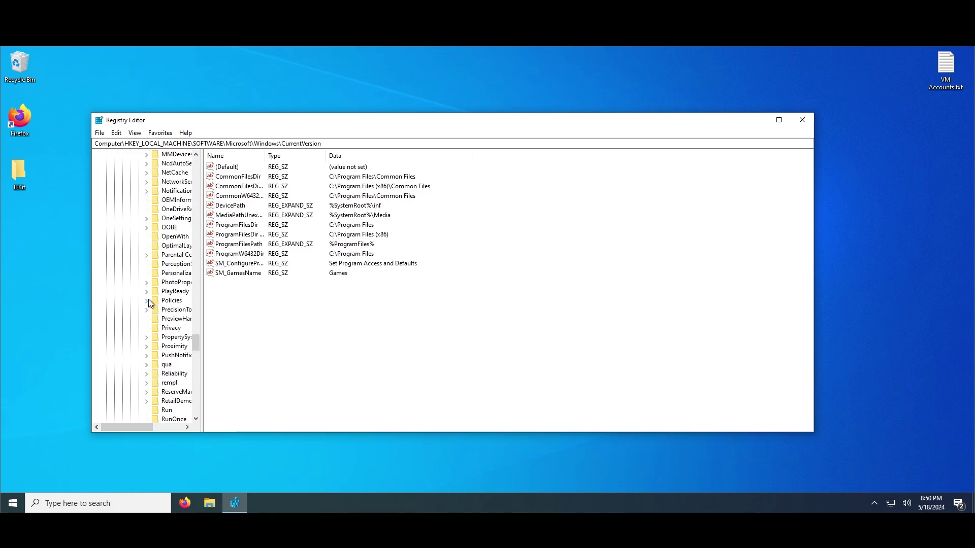
pyautogui.click(147, 301)
pyautogui.click(155, 347)
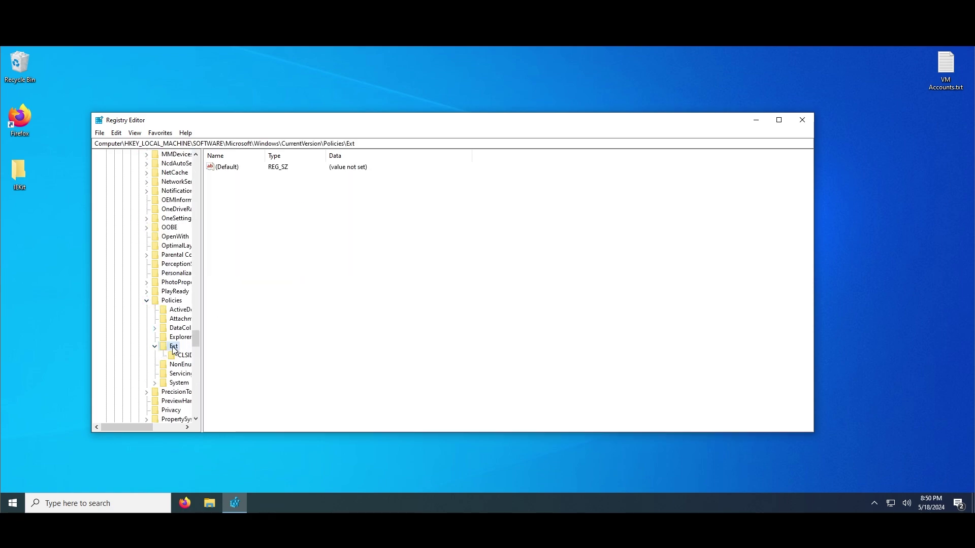
pyautogui.moveTo(203, 312); pyautogui.dragTo(264, 311)
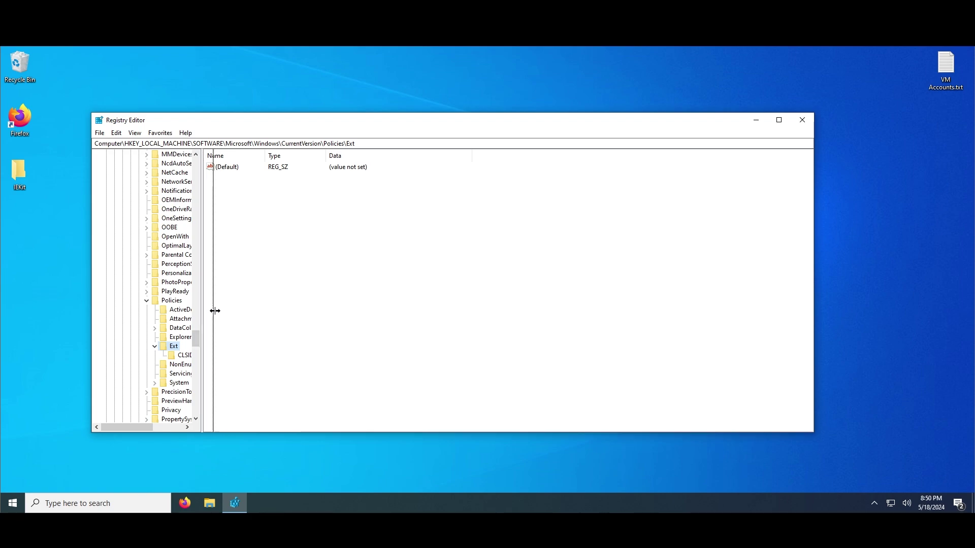
# - Open the CLSID key and widen the Name column to show the full GUID value
pyautogui.click(185, 356)
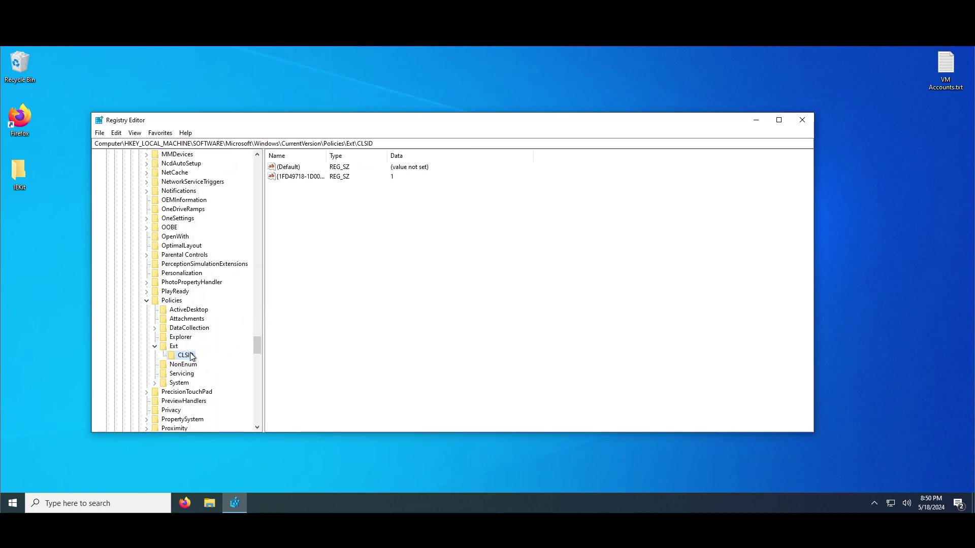
pyautogui.click(305, 177)
pyautogui.moveTo(329, 157); pyautogui.dragTo(426, 157)
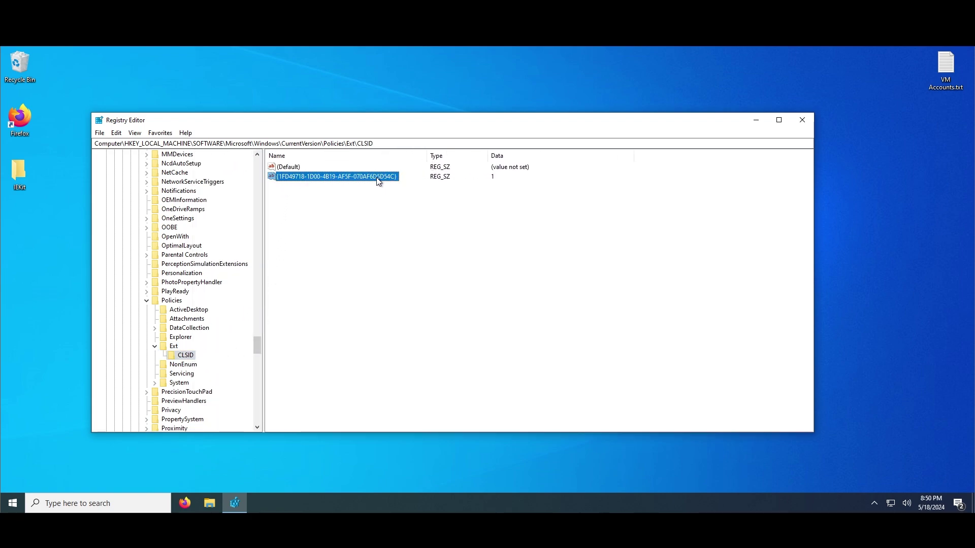
pyautogui.click(345, 202)
pyautogui.click(315, 180)
# - Set {1FD49718-1D00-4B19-AF5F-070AF6D5D54C} value data to 0 and close Registry Editor
pyautogui.doubleClick(360, 176)
pyautogui.write('0')
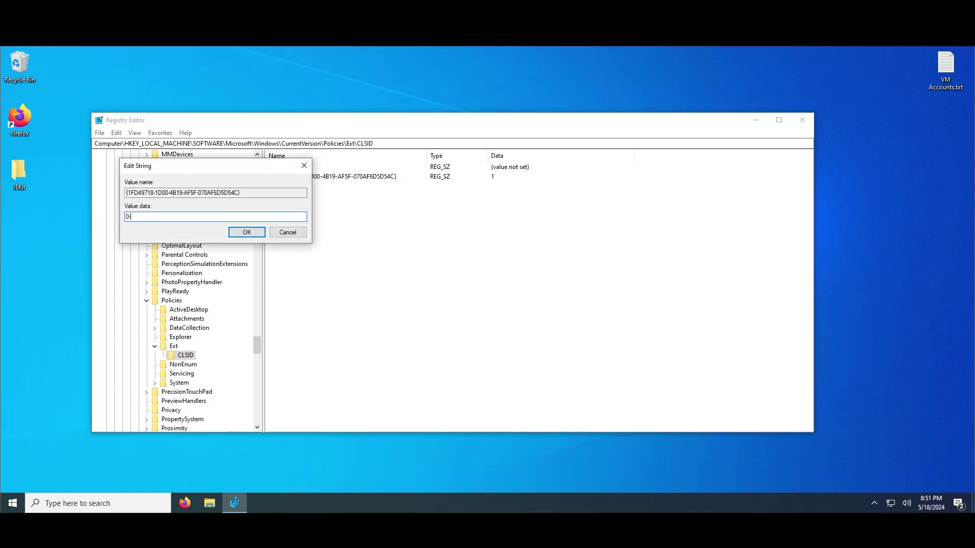
pyautogui.press('Return')
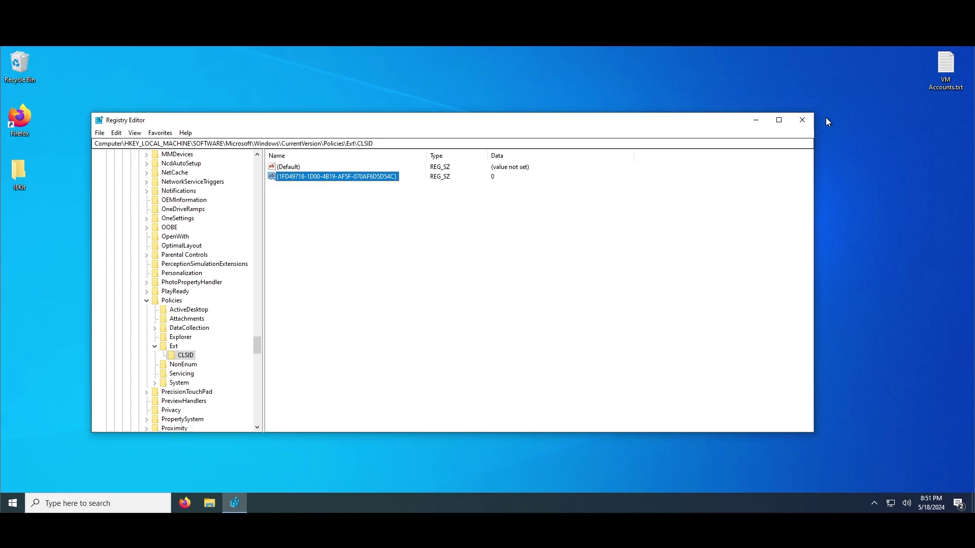
pyautogui.click(802, 120)
# - Launch Internet Explorer from the desktop shortcut, load google.com, and dismiss the Chrome recommendation
pyautogui.moveTo(271, 223); pyautogui.dragTo(325, 228)
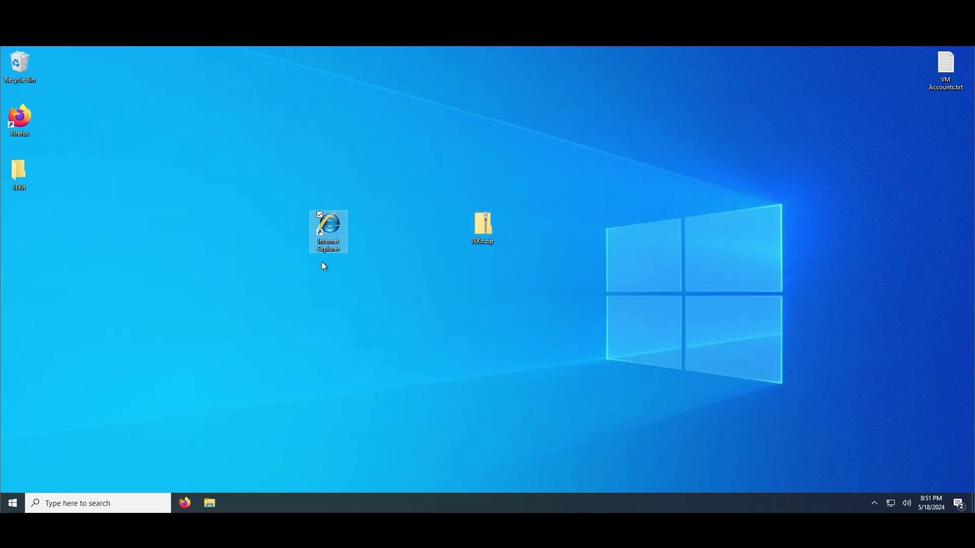
pyautogui.doubleClick(330, 235)
pyautogui.write('google')
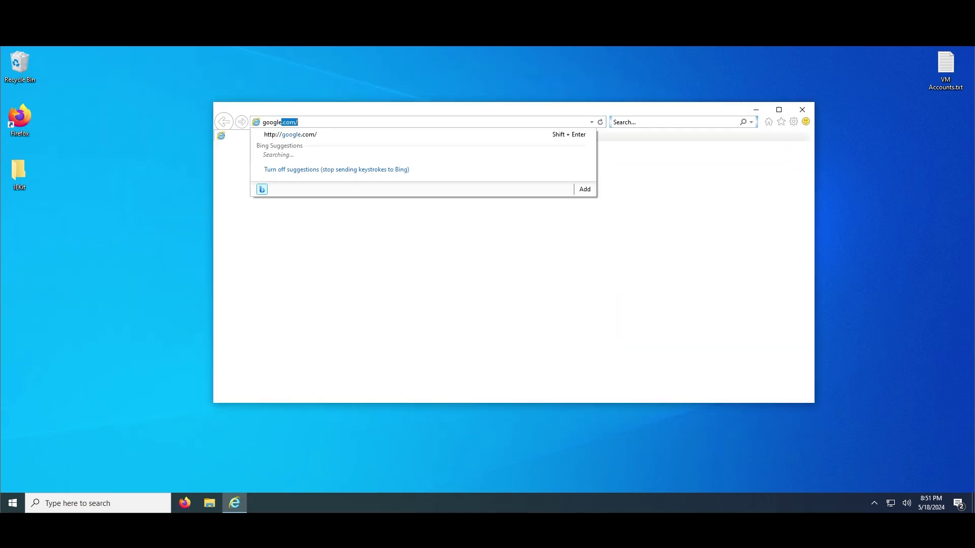
pyautogui.write('.com')
pyautogui.press('Return')
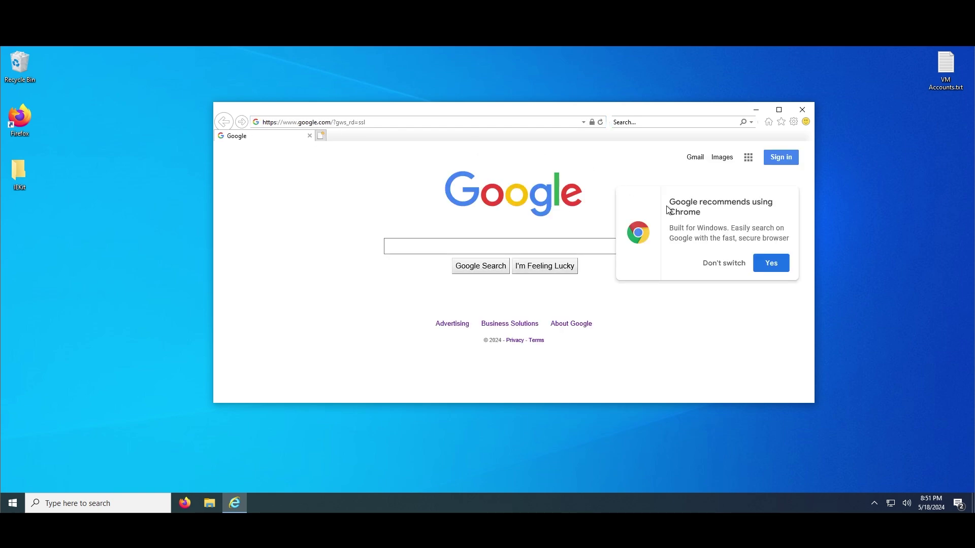
pyautogui.click(726, 263)
# - Adjust the browser window position and select the search box
pyautogui.click(319, 122)
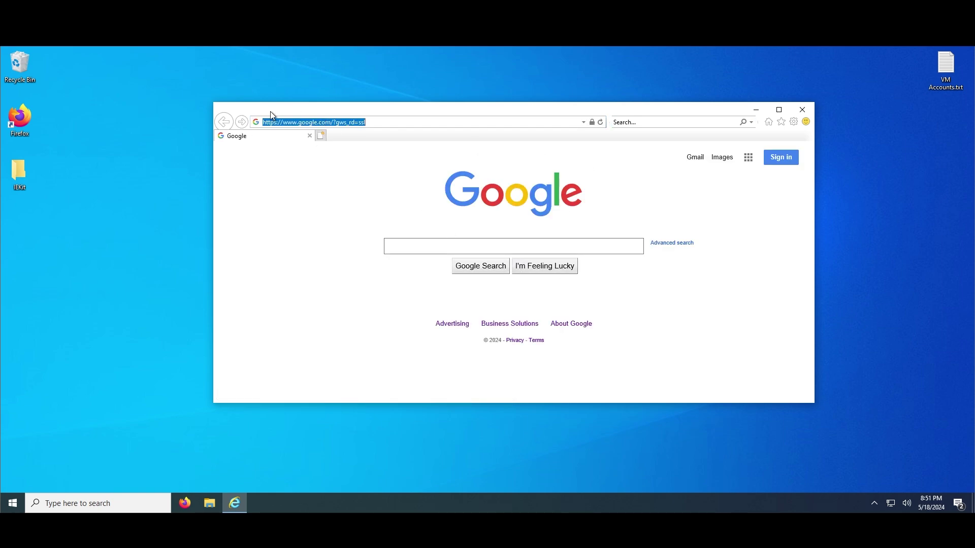
pyautogui.moveTo(270, 111)
pyautogui.mouseDown()
pyautogui.moveTo(238, 109)
pyautogui.moveTo(264, 113)
pyautogui.mouseUp()
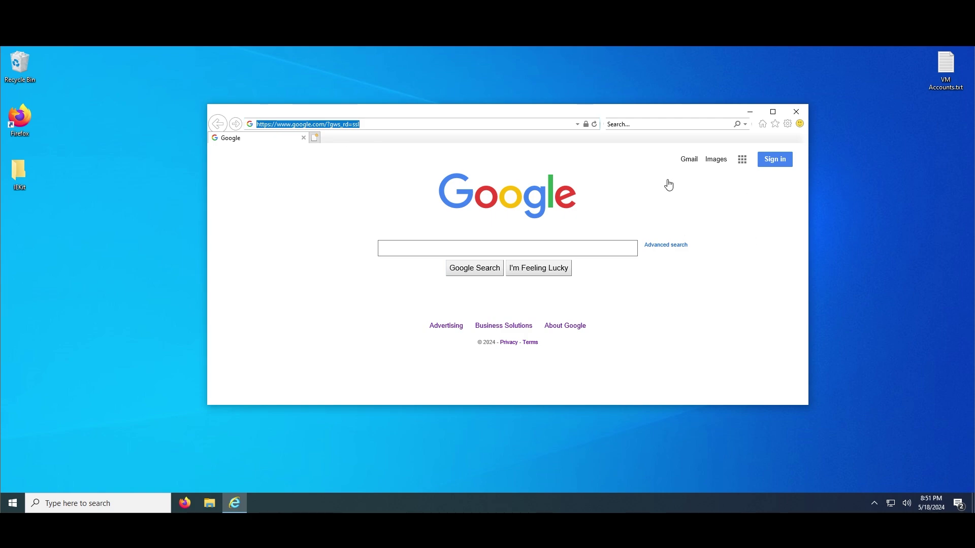
pyautogui.click(402, 164)
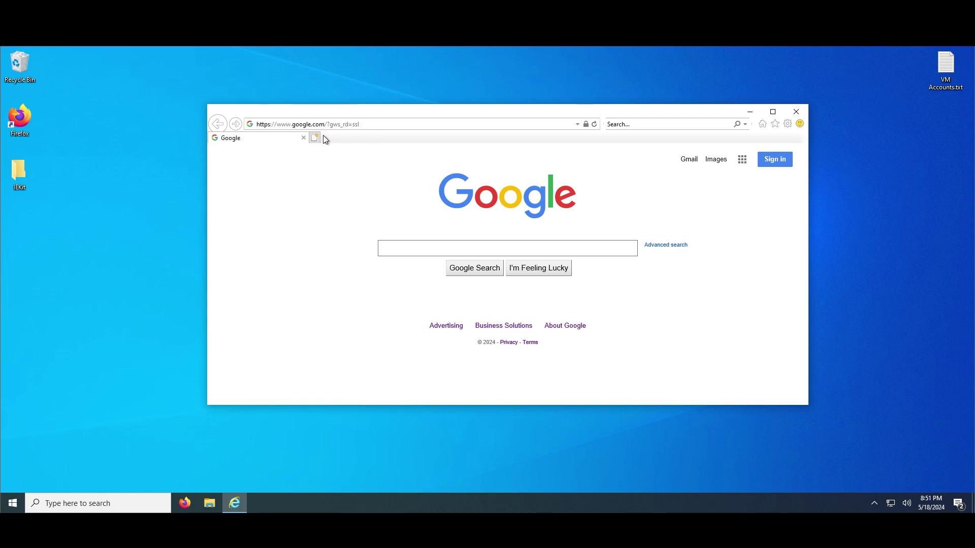
pyautogui.moveTo(730, 112); pyautogui.dragTo(742, 114)
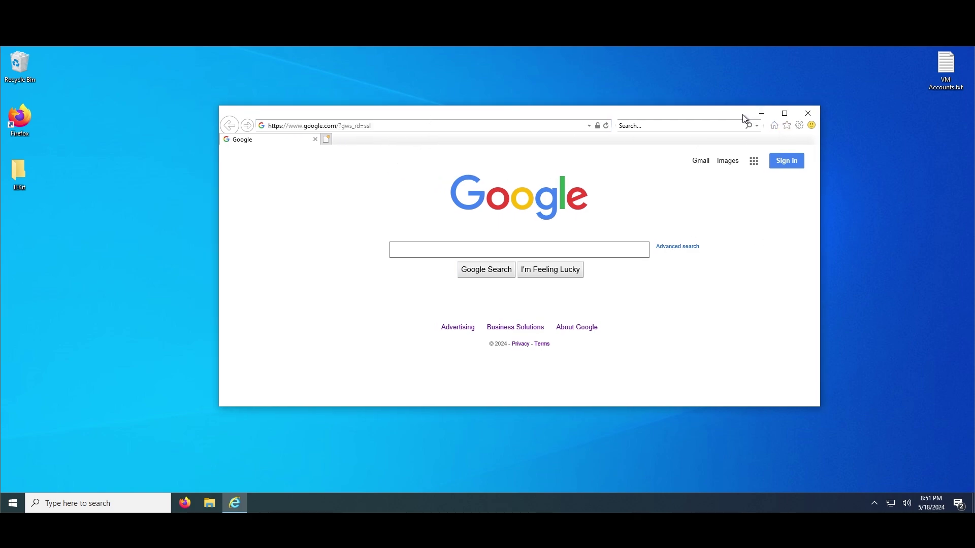
pyautogui.click(638, 127)
# - Search Bing for TechKN and scroll the results to the Videos of TechKN section
pyautogui.write('TechKN')
pyautogui.press('Return')
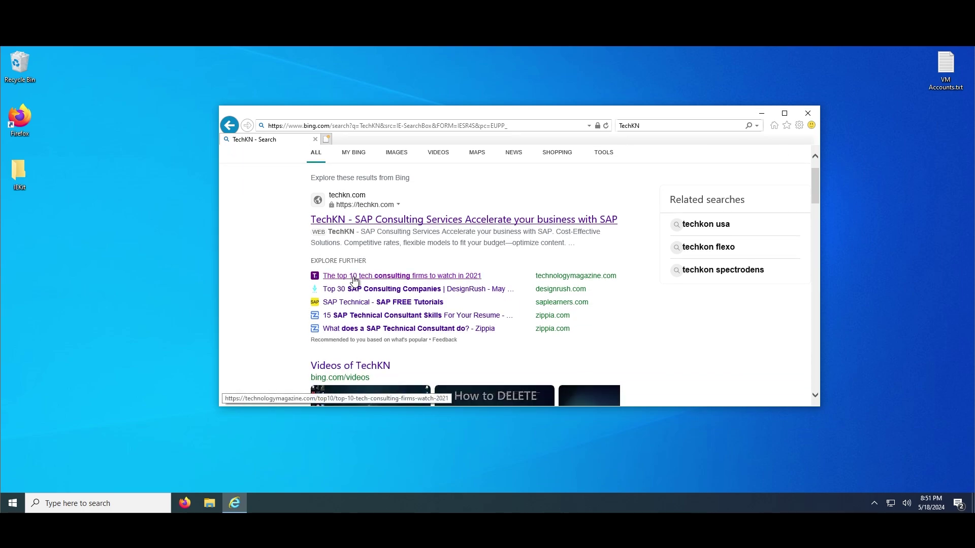
pyautogui.scroll(-3, 354, 276)
pyautogui.scroll(2, 351, 282)
pyautogui.scroll(-3, 351, 282)
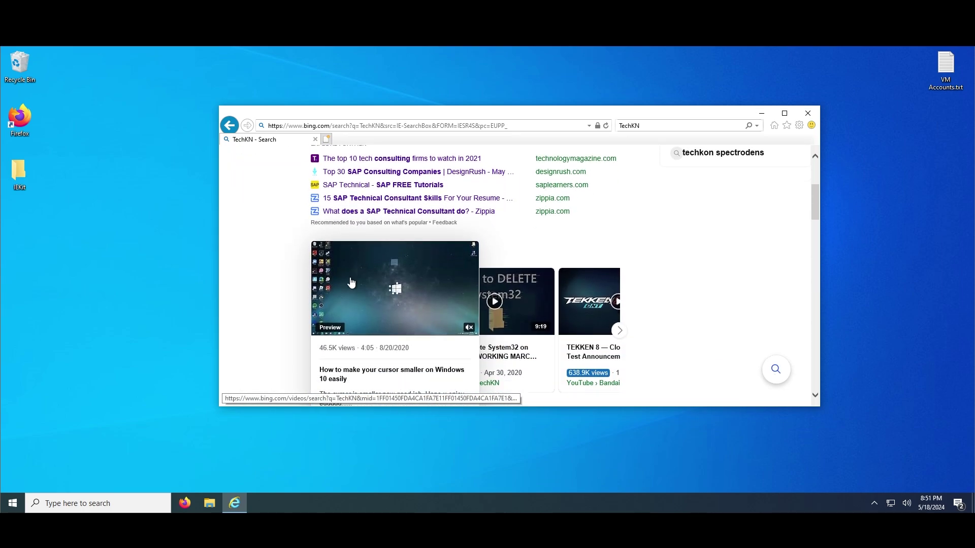
pyautogui.scroll(-2, 283, 301)
pyautogui.scroll(2, 283, 305)
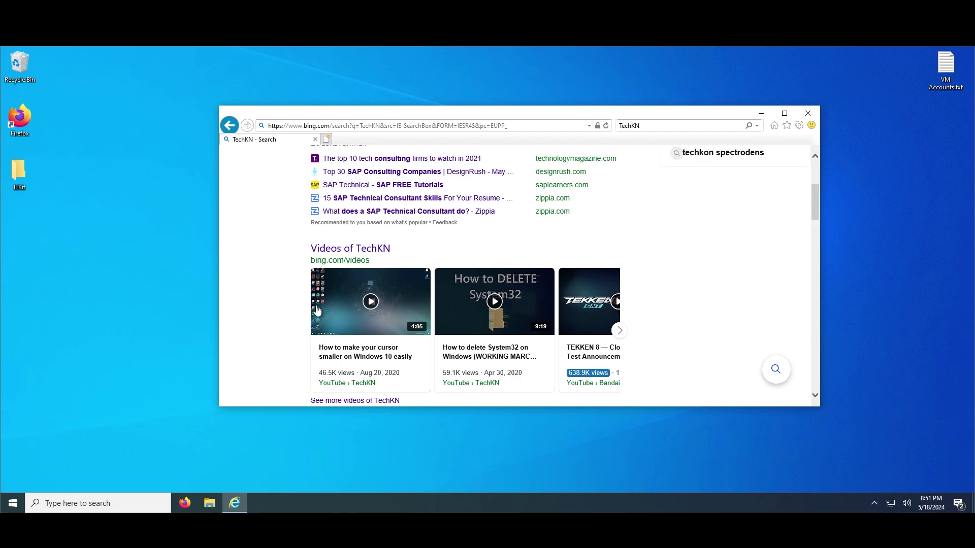